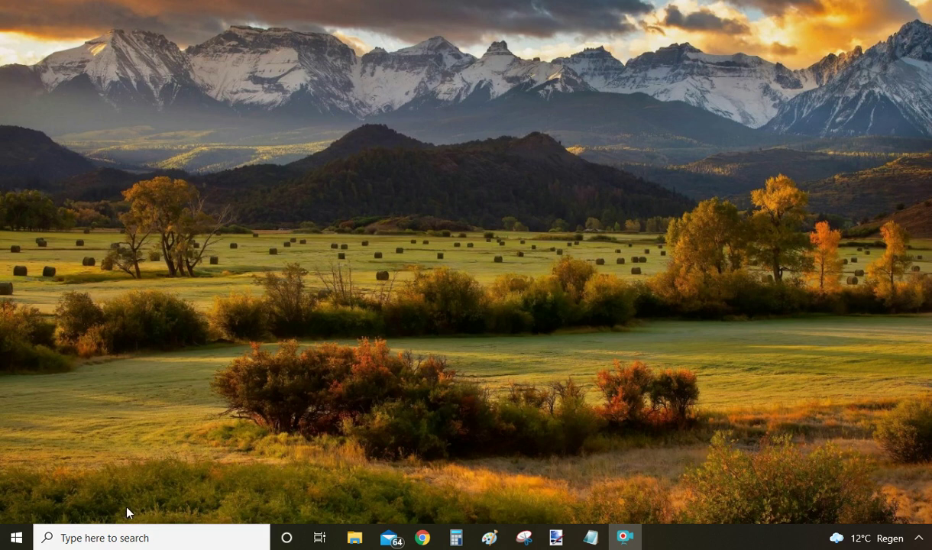
Step: Search 'remove' from the taskbar and open the Add or remove programs settings
{"action": "left_click", "coordinate": [128, 538]}
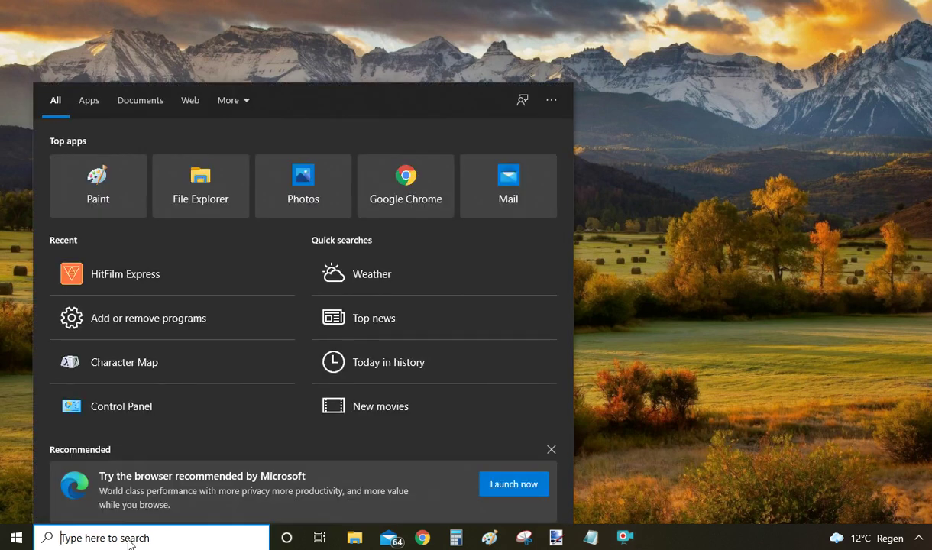
{"action": "type", "text": "remove"}
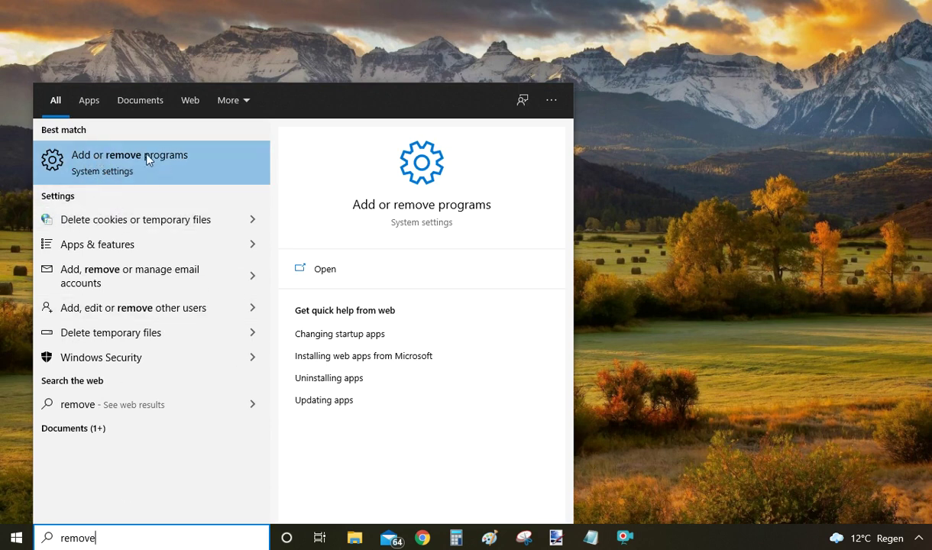
{"action": "left_click", "coordinate": [107, 165]}
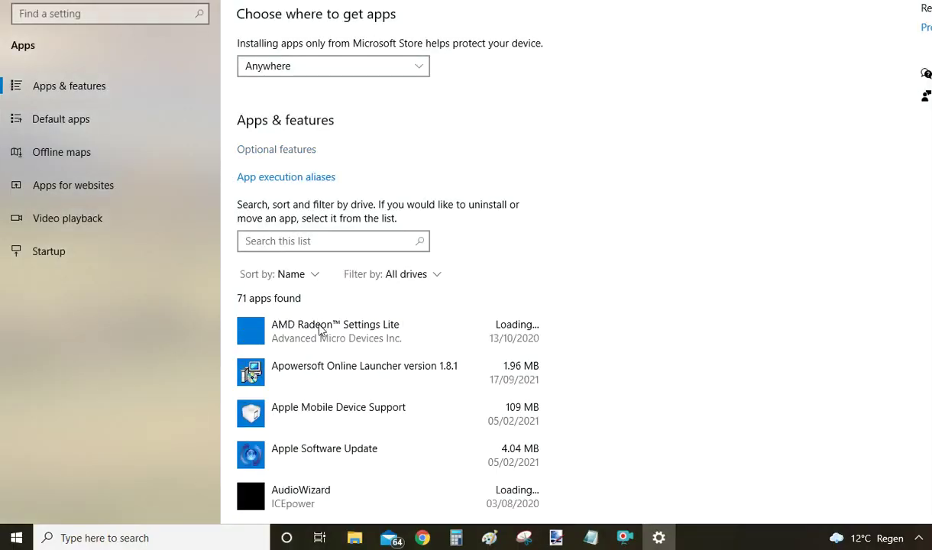
Step: Filter the Apps & features list by 'winra' so only WinRAR 6.02 (64-bit) remains
{"action": "scroll", "coordinate": [318, 336], "scroll_direction": "down", "scroll_amount": 5}
{"action": "scroll", "coordinate": [318, 354], "scroll_direction": "up", "scroll_amount": 4}
{"action": "scroll", "coordinate": [319, 353], "scroll_direction": "up", "scroll_amount": 2}
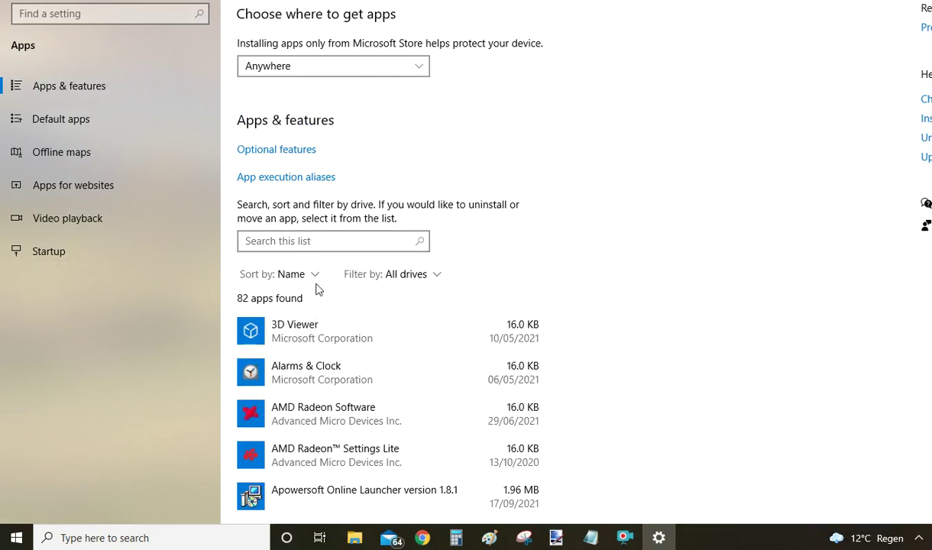
{"action": "left_click", "coordinate": [323, 241]}
{"action": "type", "text": "winrar"}
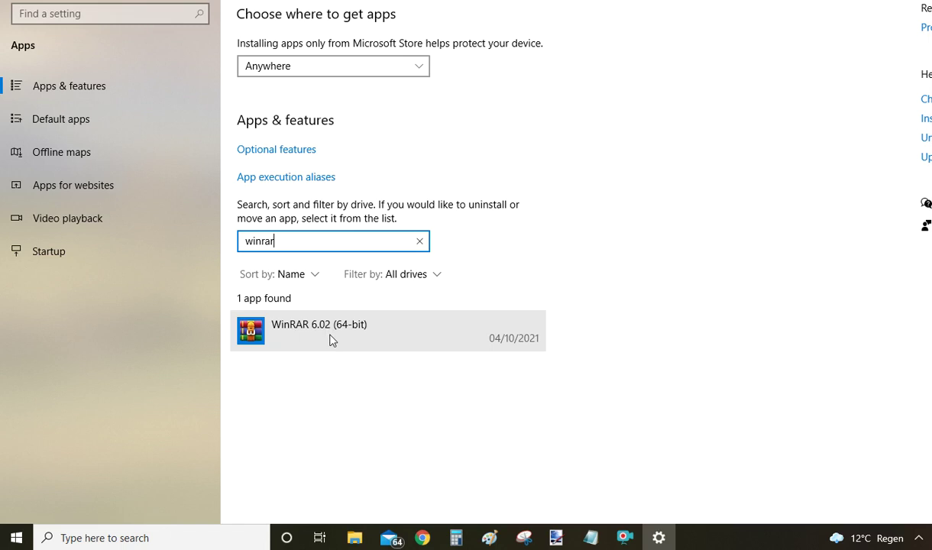
Step: Start uninstalling WinRAR 6.02, cancel the confirmation flyout, and close Settings with Alt+F4
{"action": "left_click", "coordinate": [280, 321]}
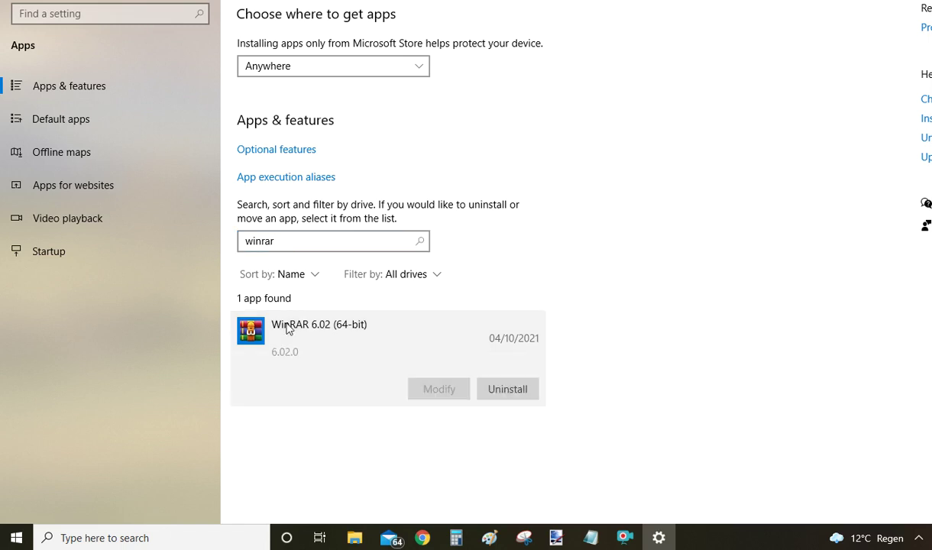
{"action": "left_click", "coordinate": [504, 390]}
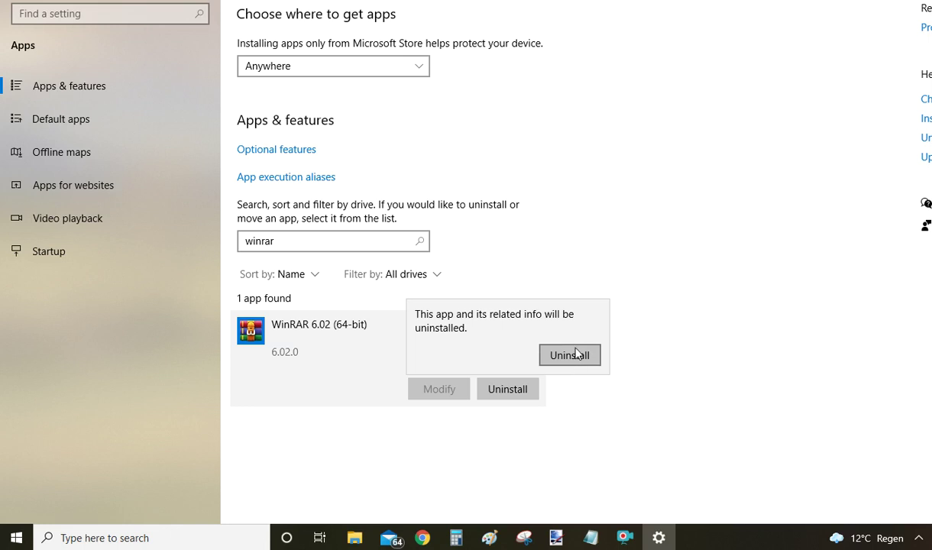
{"action": "left_click", "coordinate": [579, 211]}
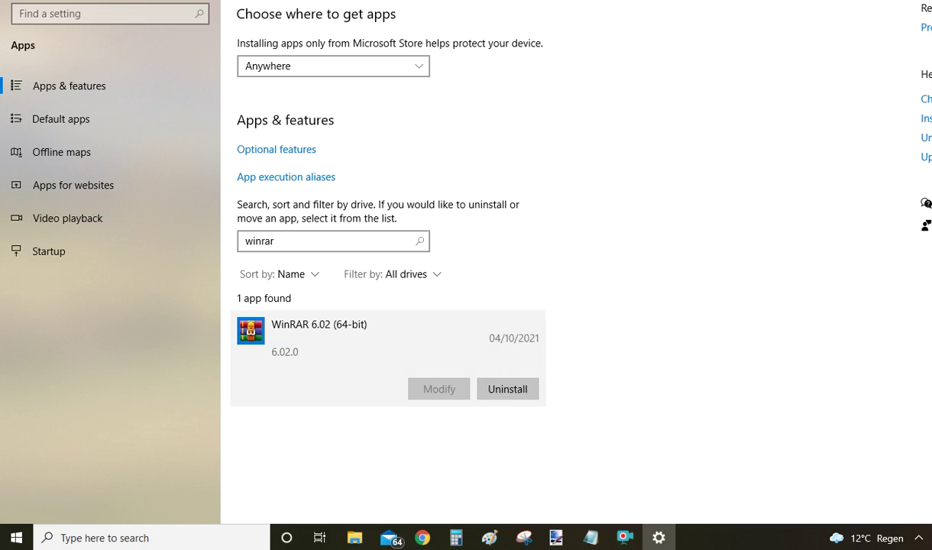
{"action": "key", "text": "alt+F4"}
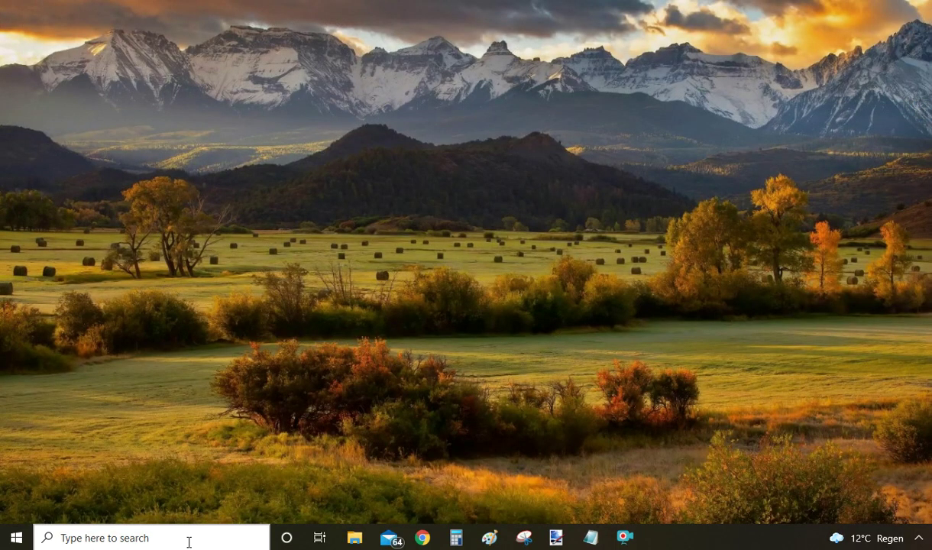
Step: Search 'winrar' and choose Uninstall from the WinRAR result's context menu
{"action": "left_click", "coordinate": [188, 542]}
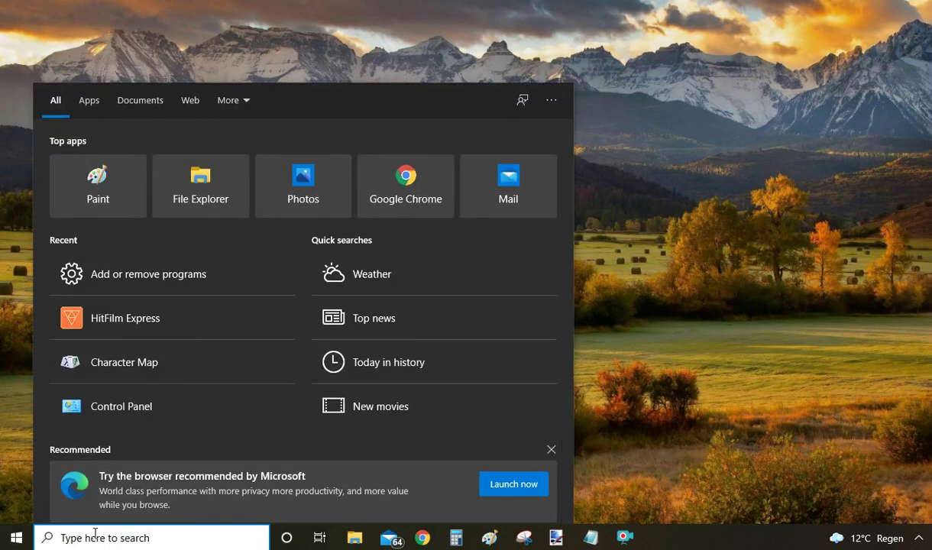
{"action": "type", "text": "winrar"}
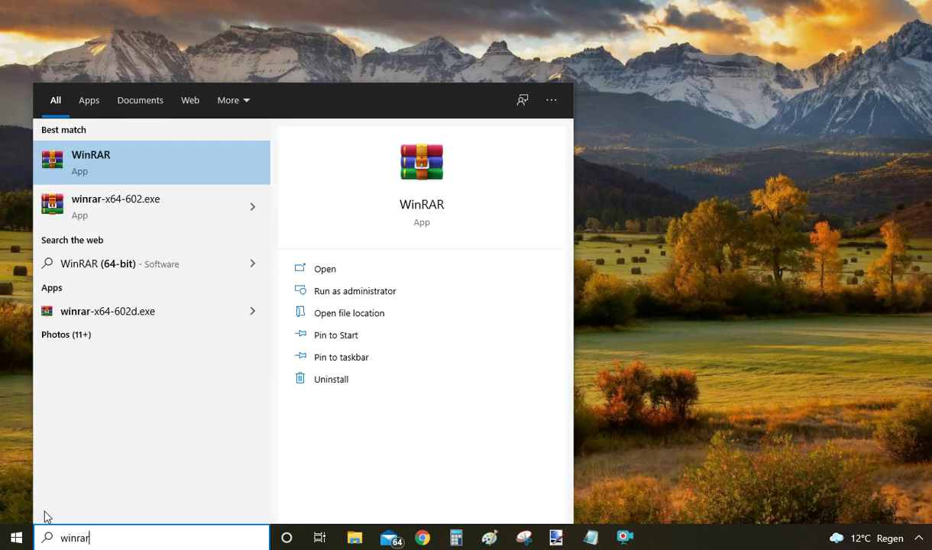
{"action": "right_click", "coordinate": [98, 156]}
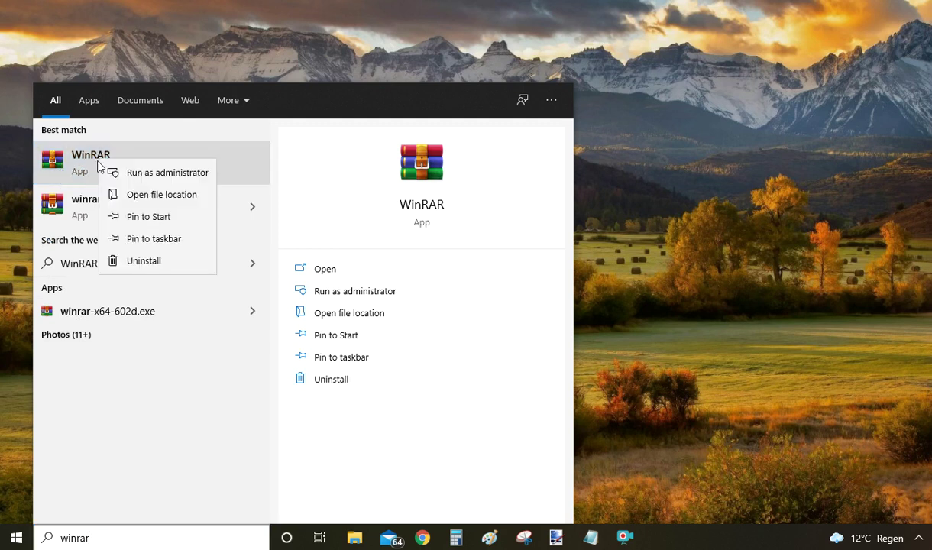
{"action": "left_click", "coordinate": [142, 261]}
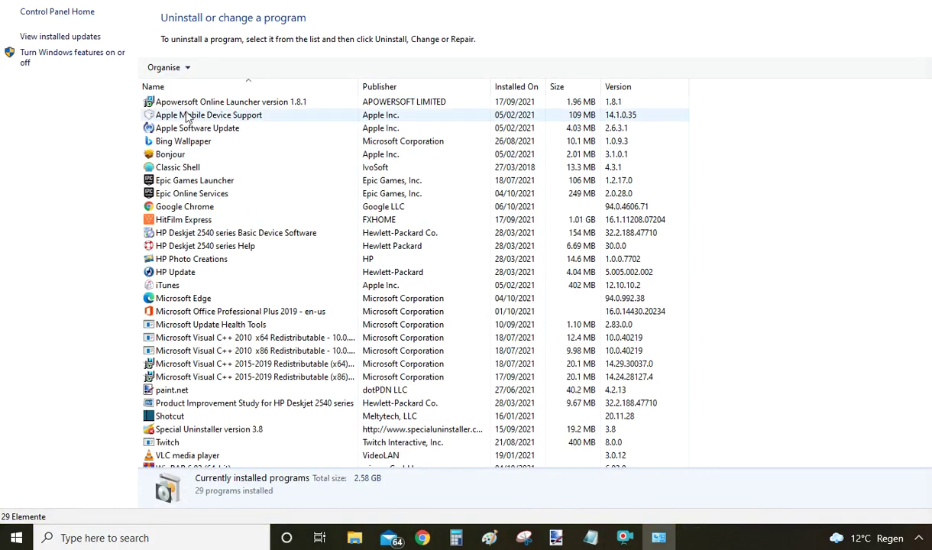
Step: Launch the uninstaller for WinRAR 6.02 (64-bit) from the Programs and Features list
{"action": "scroll", "coordinate": [256, 259], "scroll_direction": "down", "scroll_amount": 1}
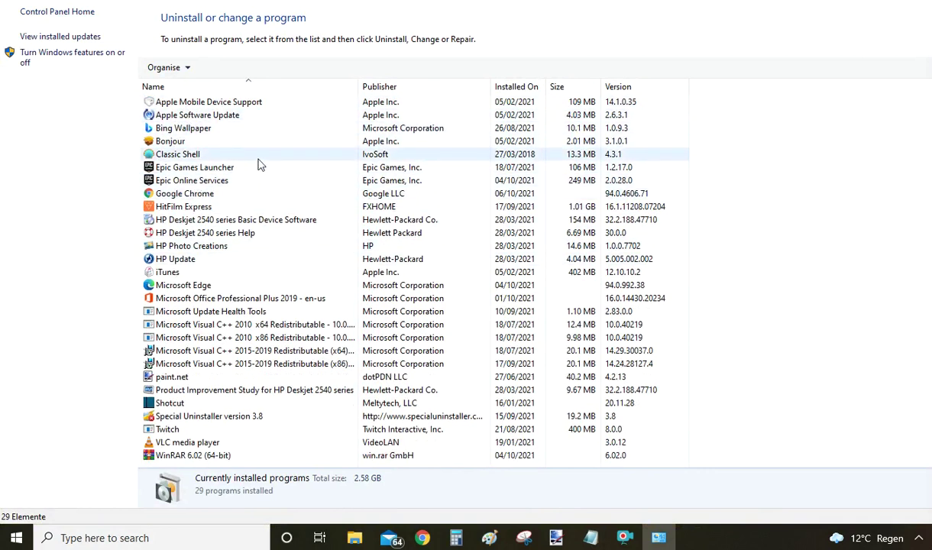
{"action": "left_click", "coordinate": [241, 152]}
{"action": "scroll", "coordinate": [269, 353], "scroll_direction": "up", "scroll_amount": 1}
{"action": "scroll", "coordinate": [269, 353], "scroll_direction": "down", "scroll_amount": 1}
{"action": "scroll", "coordinate": [267, 354], "scroll_direction": "up", "scroll_amount": 1}
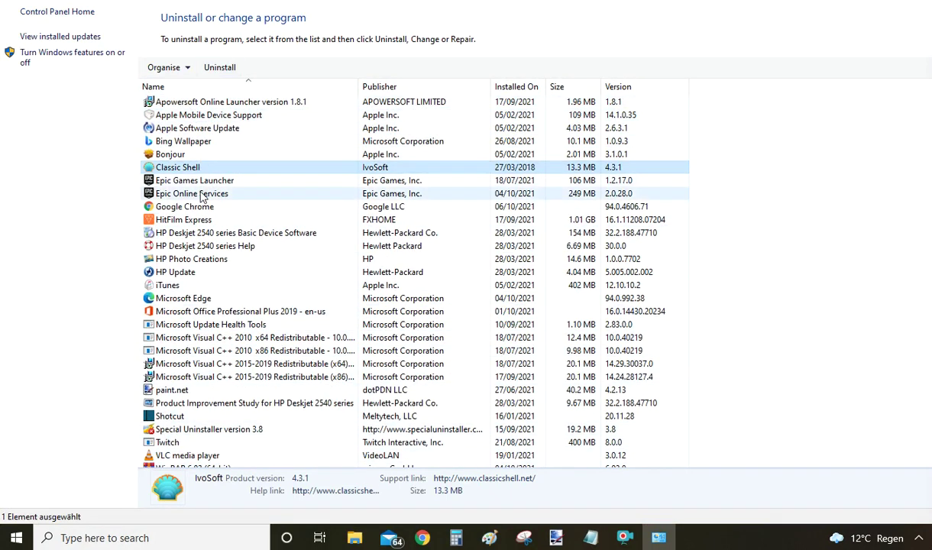
{"action": "scroll", "coordinate": [187, 367], "scroll_direction": "down", "scroll_amount": 1}
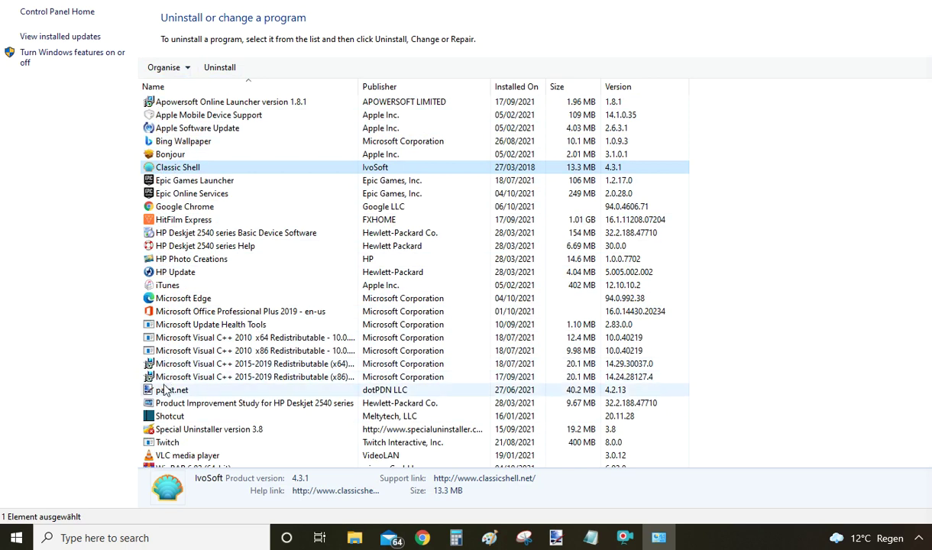
{"action": "scroll", "coordinate": [157, 402], "scroll_direction": "down", "scroll_amount": 1}
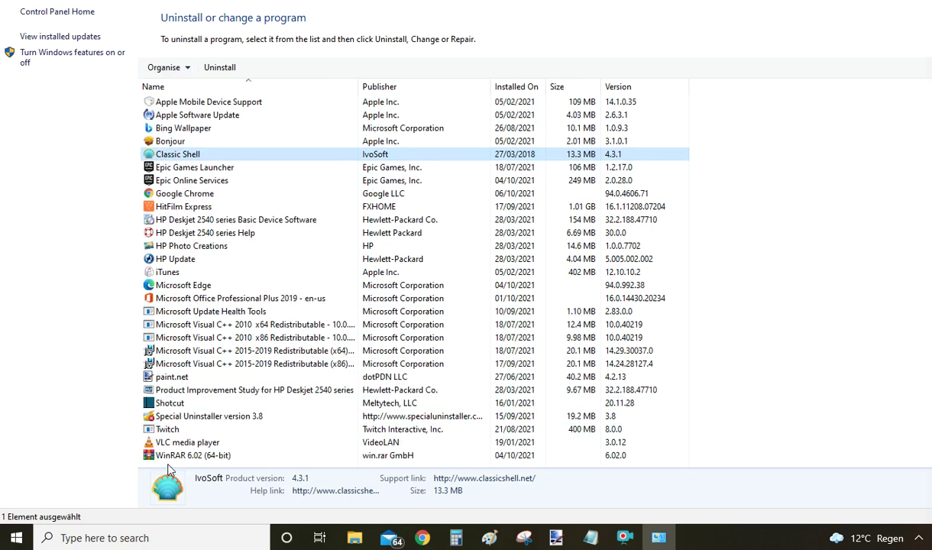
{"action": "double_click", "coordinate": [171, 456]}
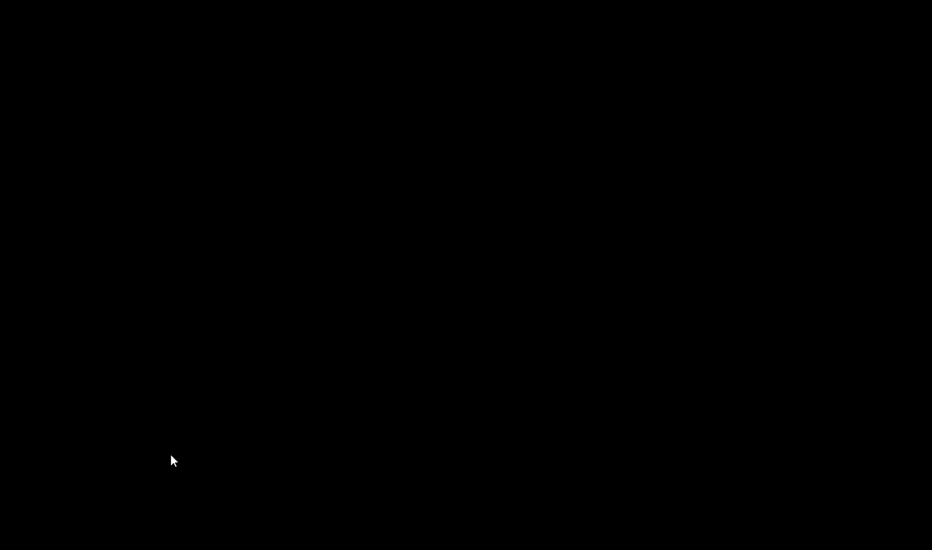
Step: Approve the UAC prompt, answer No to uninstalling WinRAR, and close Programs and Features
{"action": "left_click", "coordinate": [533, 297]}
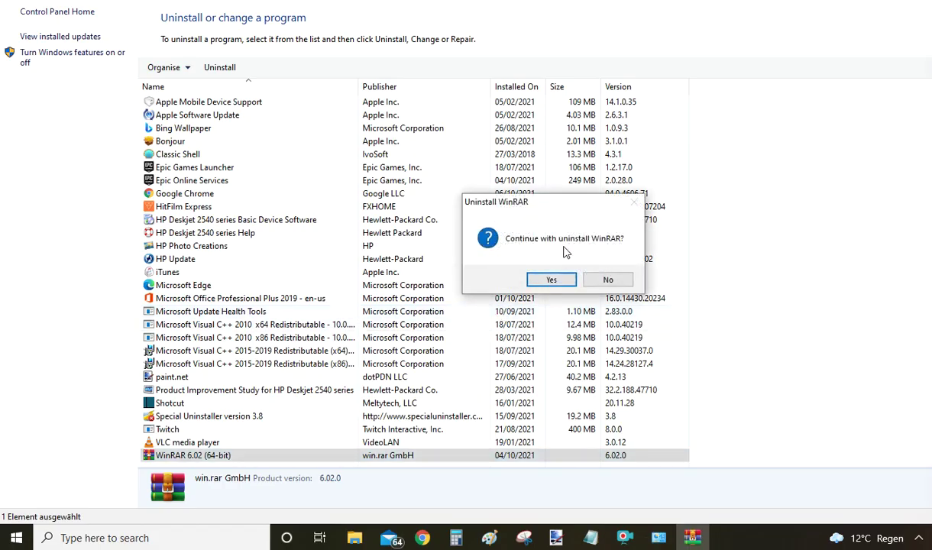
{"action": "left_click", "coordinate": [618, 280]}
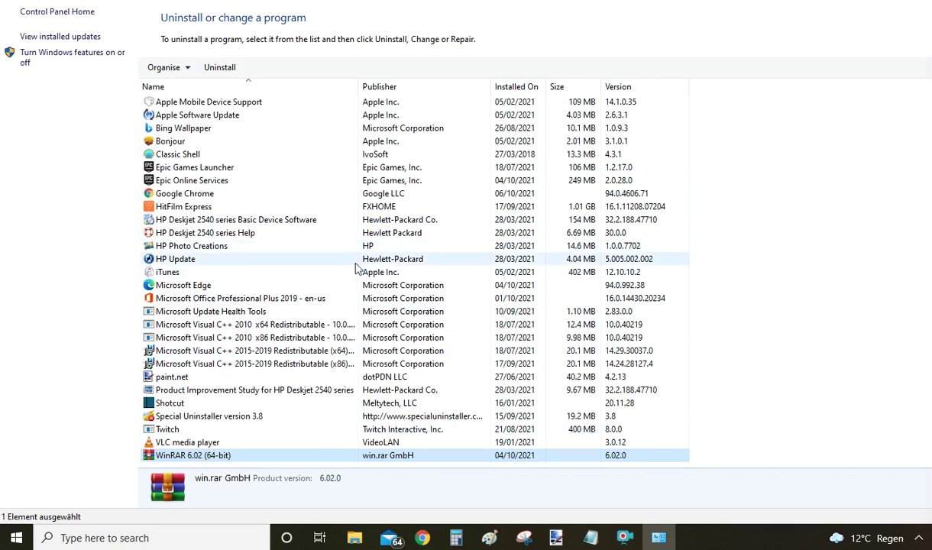
{"action": "key", "text": "alt+F4"}
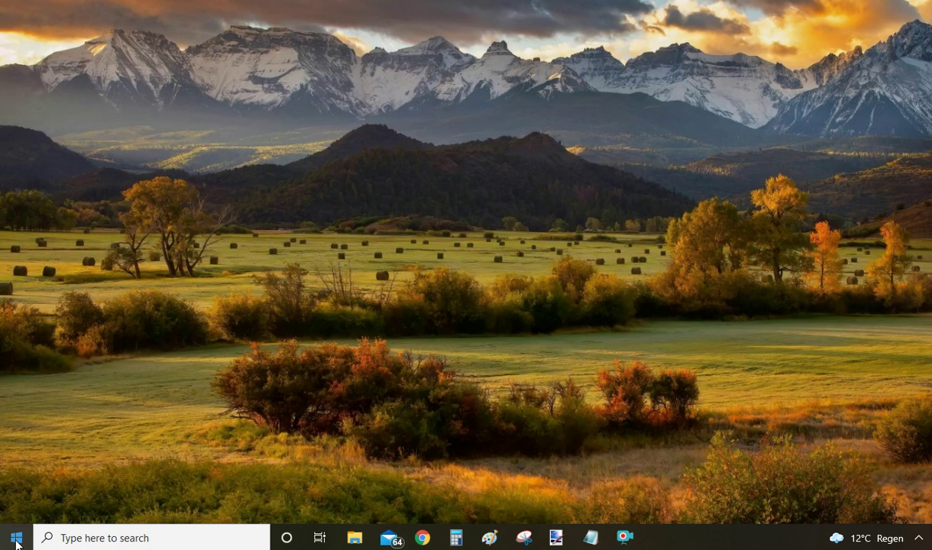
Step: Open This PC in File Explorer from the Start menu
{"action": "left_click", "coordinate": [17, 543]}
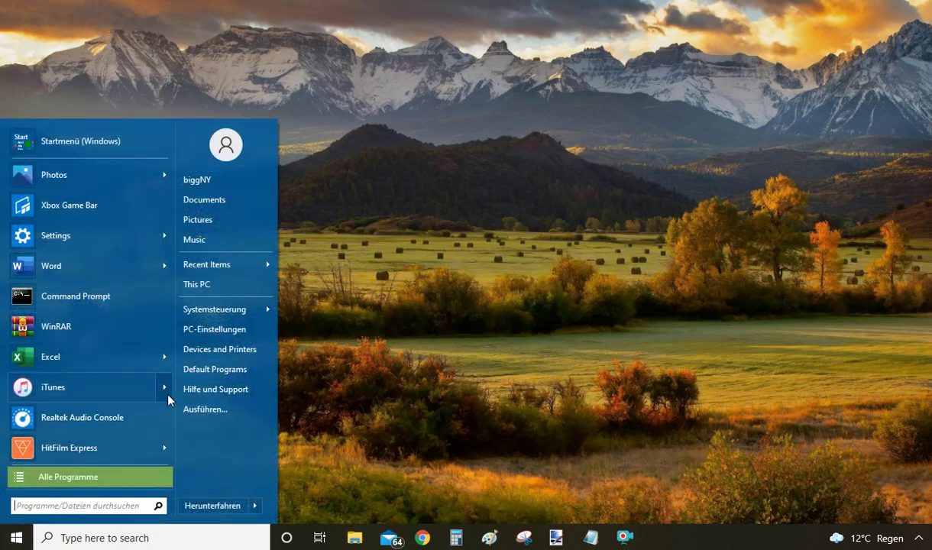
{"action": "left_click", "coordinate": [210, 289]}
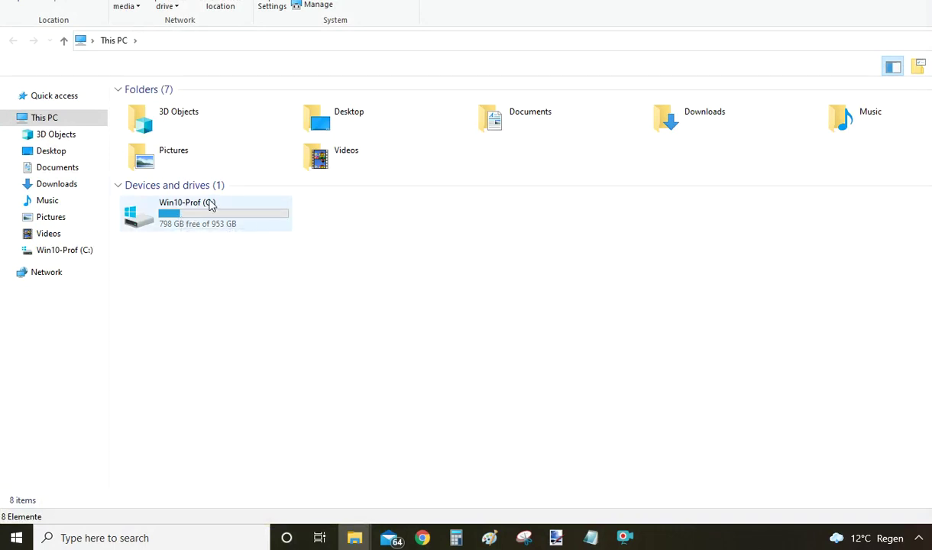
Step: Browse through Win10-Prof (C:) and Program Files into the WinRAR folder
{"action": "double_click", "coordinate": [208, 212]}
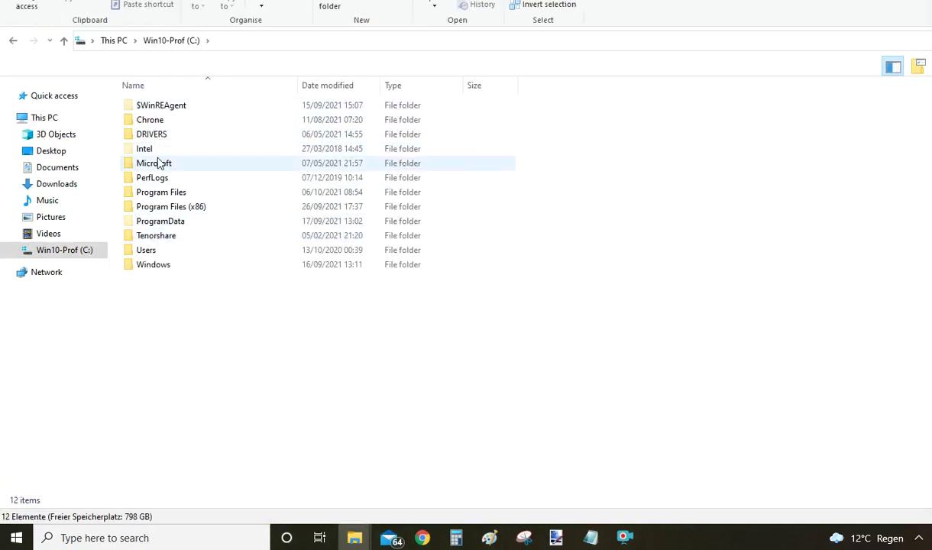
{"action": "double_click", "coordinate": [177, 195]}
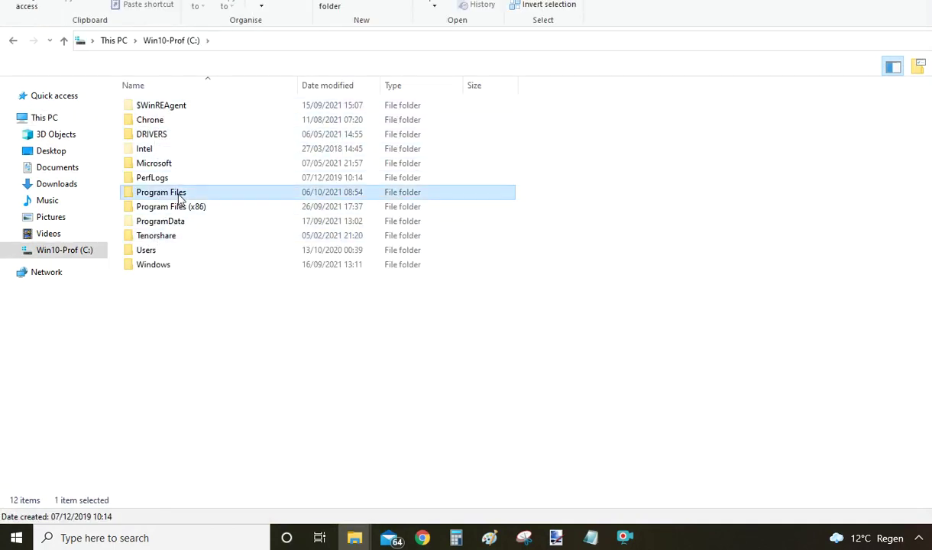
{"action": "scroll", "coordinate": [202, 222], "scroll_direction": "down", "scroll_amount": 5}
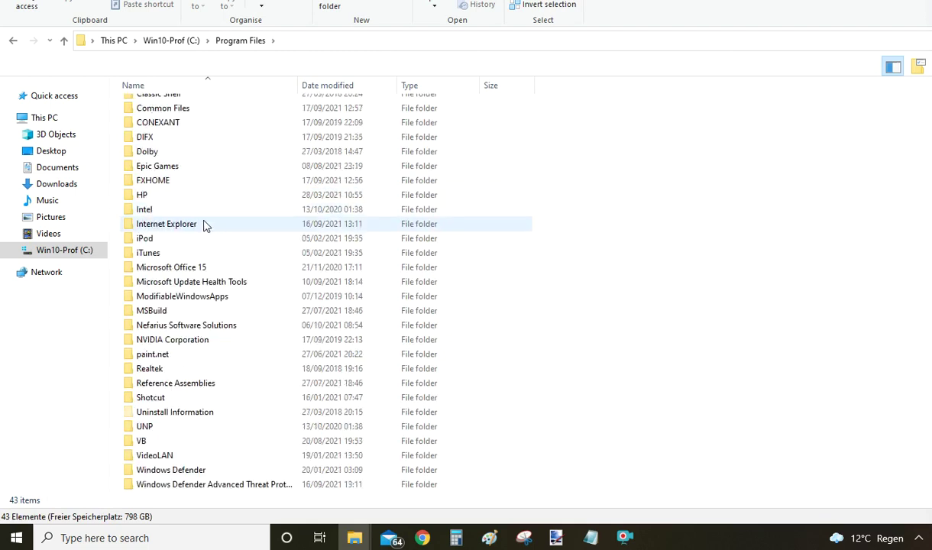
{"action": "scroll", "coordinate": [191, 168], "scroll_direction": "up", "scroll_amount": 5}
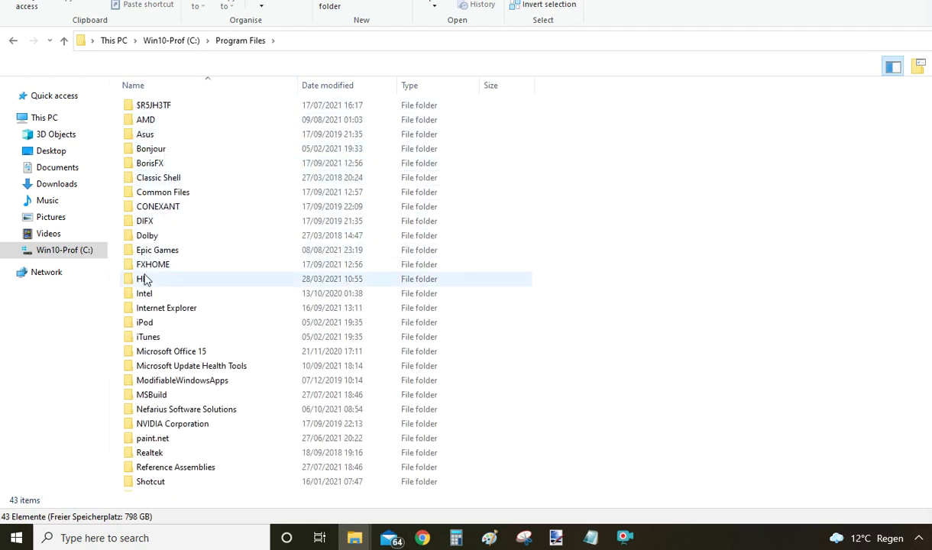
{"action": "scroll", "coordinate": [153, 348], "scroll_direction": "down", "scroll_amount": 1}
{"action": "scroll", "coordinate": [156, 363], "scroll_direction": "down", "scroll_amount": 4}
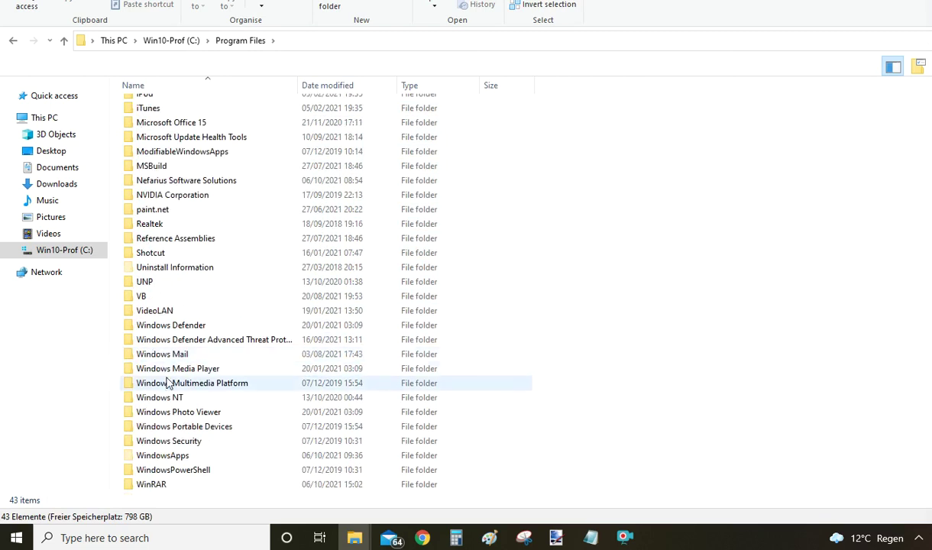
{"action": "double_click", "coordinate": [164, 486]}
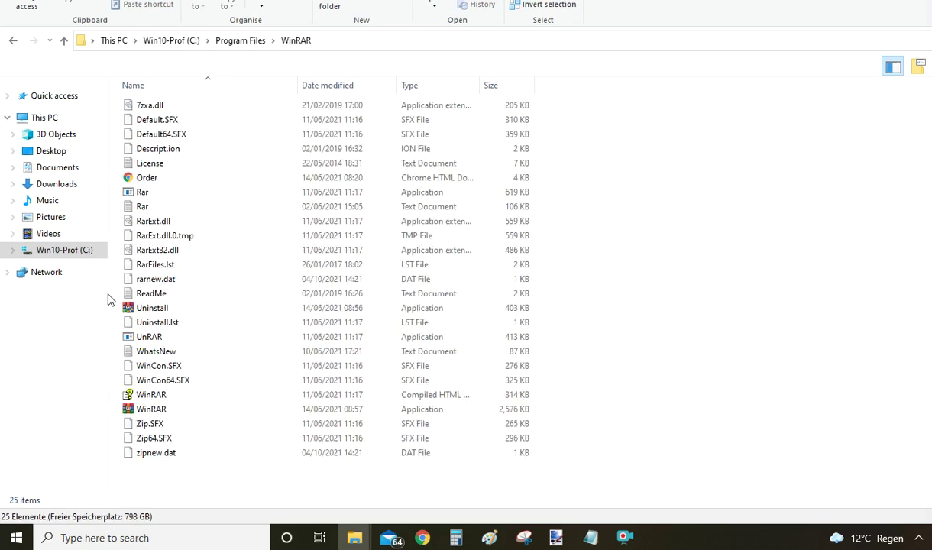
Step: Run WinRAR's Uninstall.exe, confirm with Yes, and return to Program Files
{"action": "double_click", "coordinate": [158, 308]}
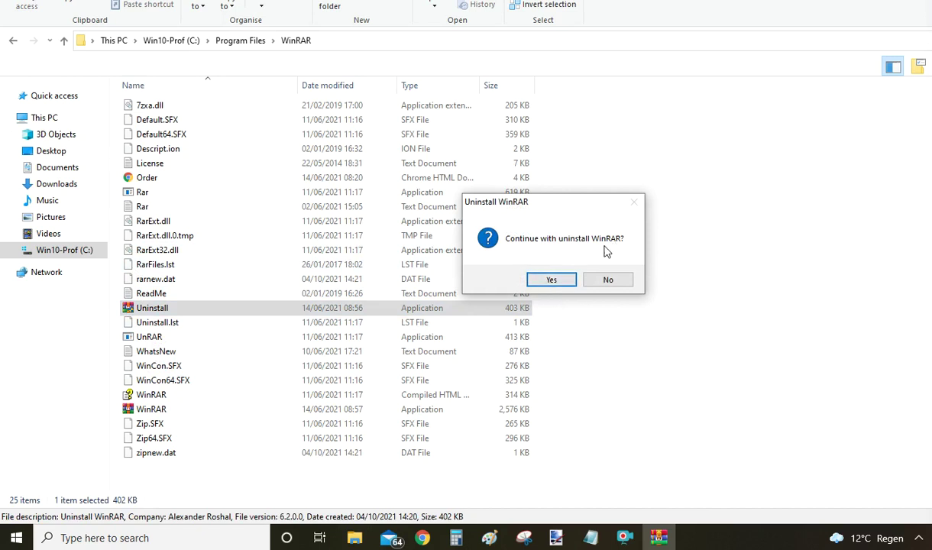
{"action": "left_click", "coordinate": [560, 279]}
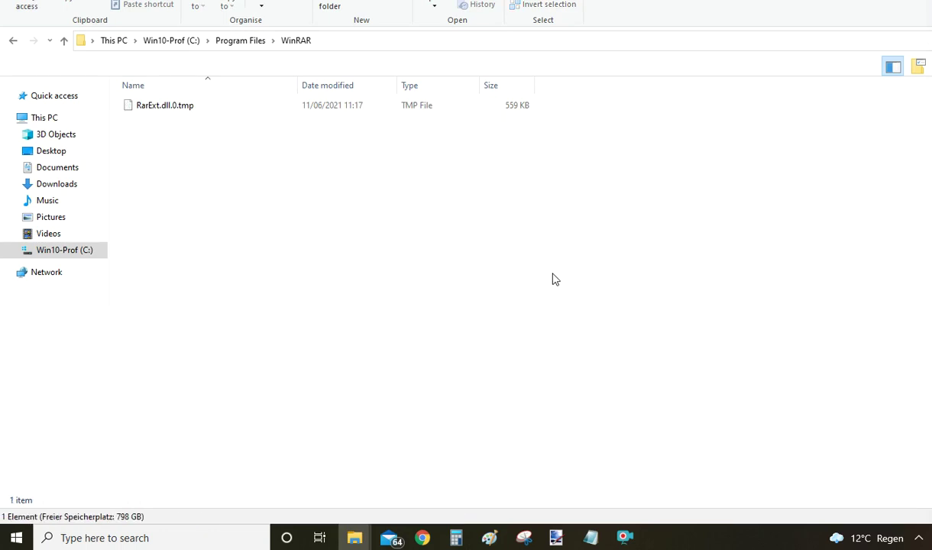
{"action": "left_click", "coordinate": [229, 42]}
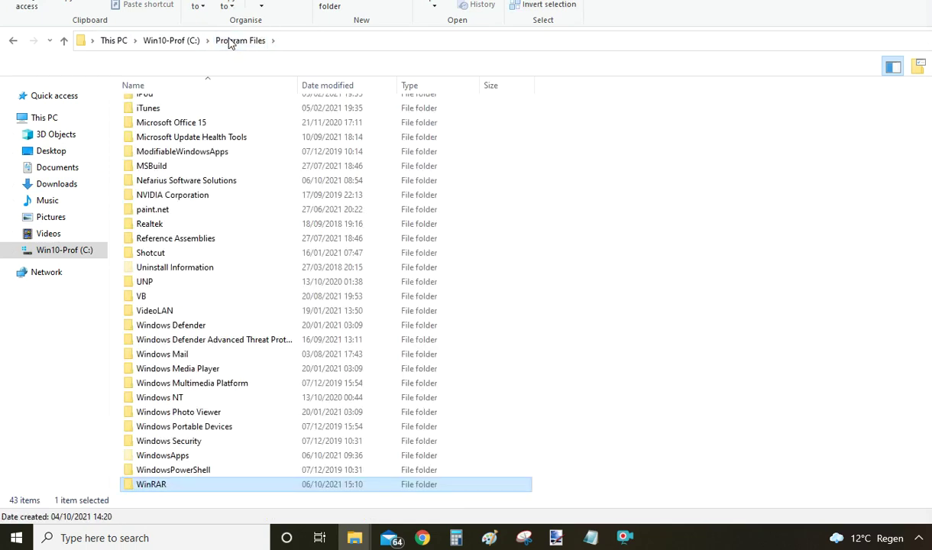